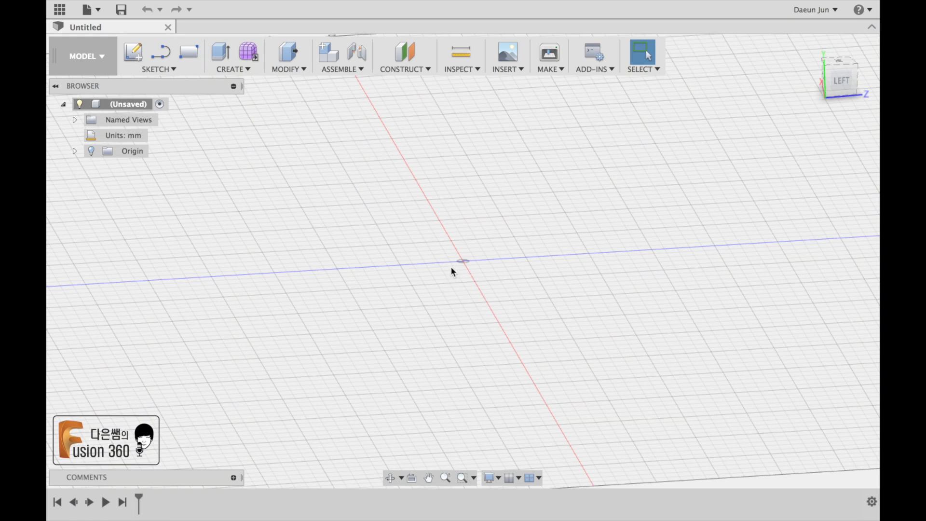
Explore the canvas menu and workspaces, trying Patch and returning to Model
right_click(404, 289)
key("Escape")
mouse_move(426, 275)
middle_mouse_down("shift")
mouse_move(381, 215)
mouse_move(467, 253)
mouse_move(524, 331)
mouse_move(424, 323)
mouse_move(482, 281)
mouse_move(613, 287)
middle_mouse_up("shift")
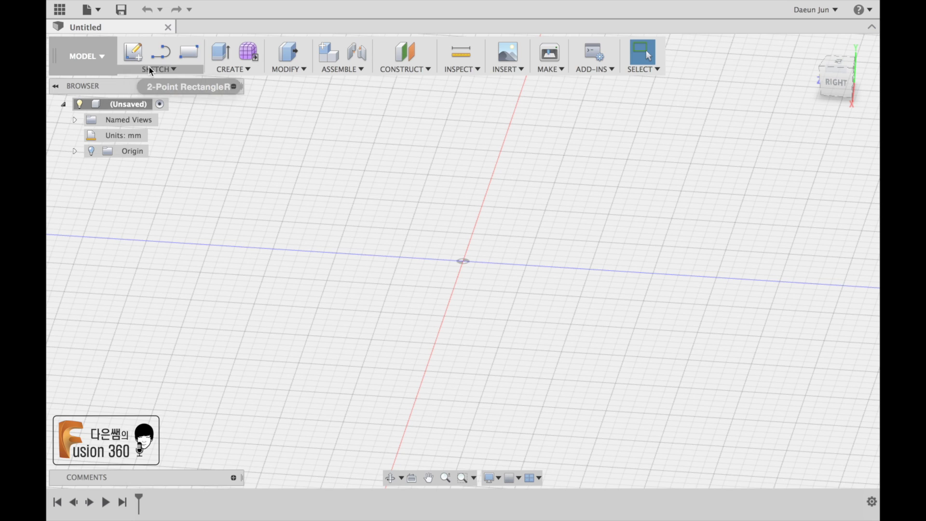
left_click(104, 58)
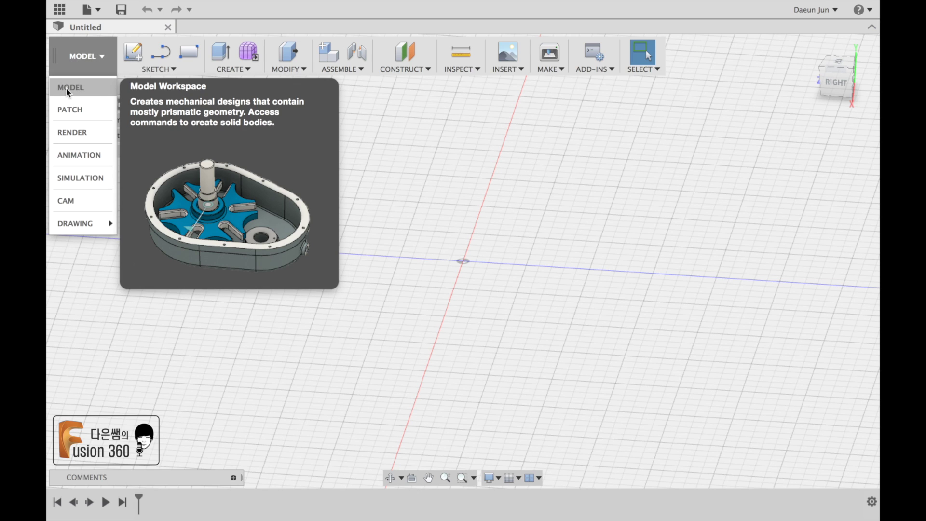
left_click(67, 109)
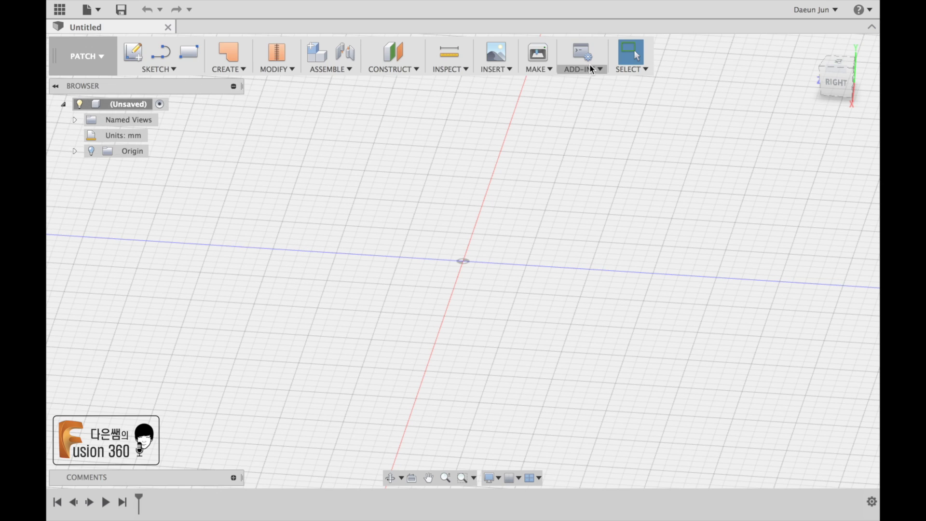
left_click(94, 72)
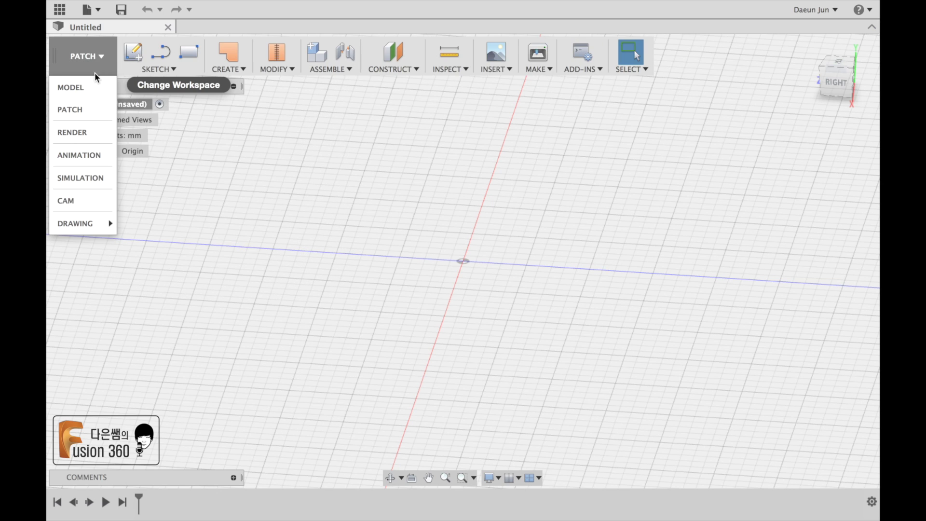
left_click(82, 88)
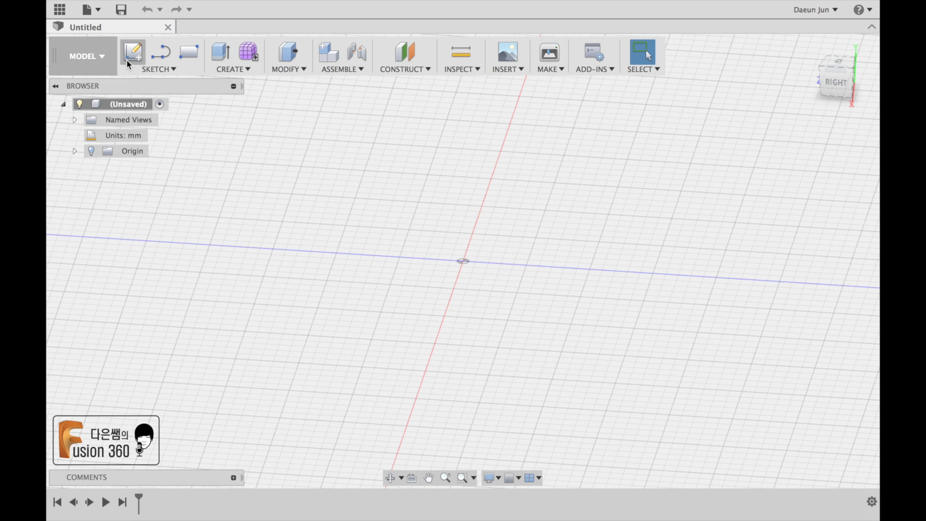
Start a new sketch on the XZ origin plane, viewed from the top
left_click(131, 53)
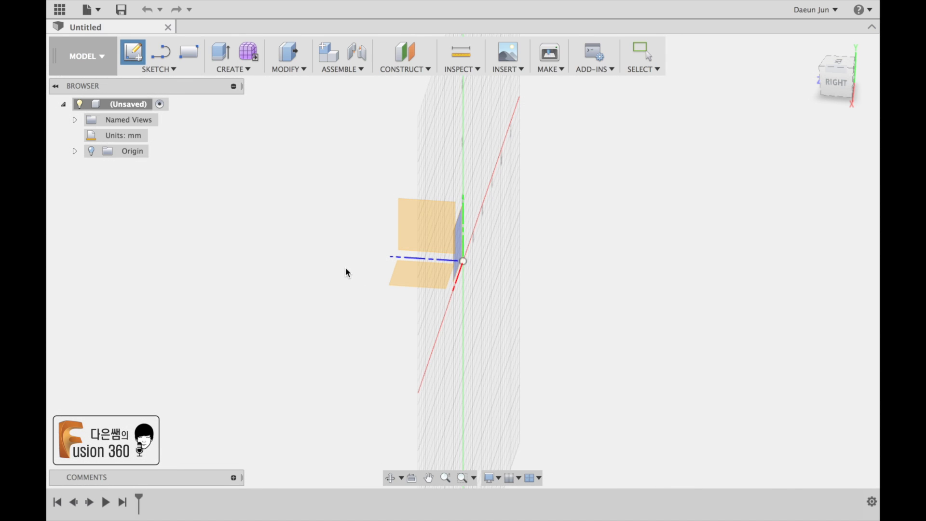
mouse_move(340, 248)
middle_mouse_down("shift")
mouse_move(403, 257)
mouse_move(418, 242)
mouse_move(458, 263)
mouse_move(472, 284)
middle_mouse_up("shift")
left_click(453, 285)
left_click(474, 277)
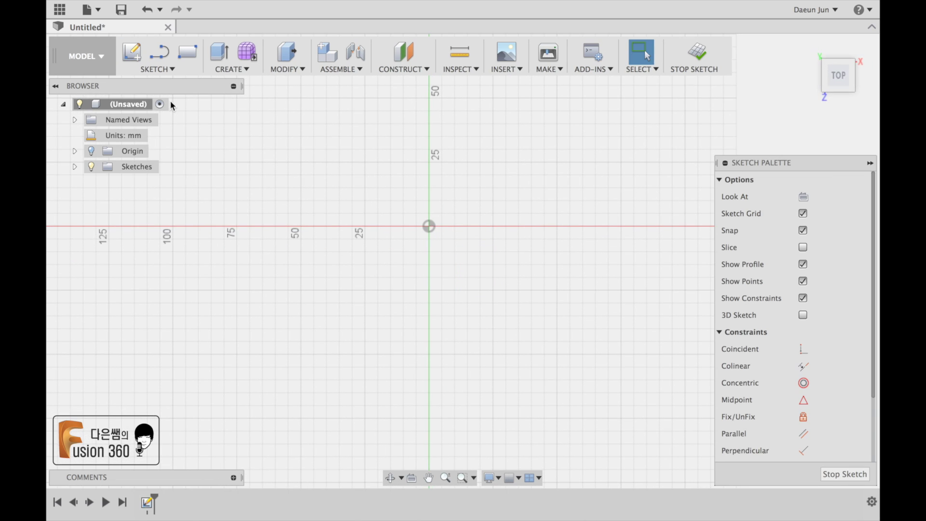
left_click(169, 68)
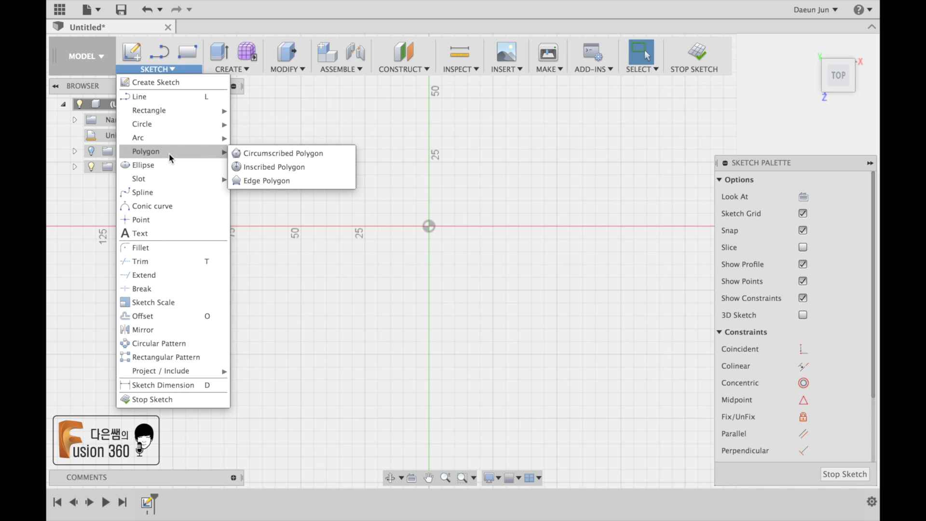
mouse_move(159, 110)
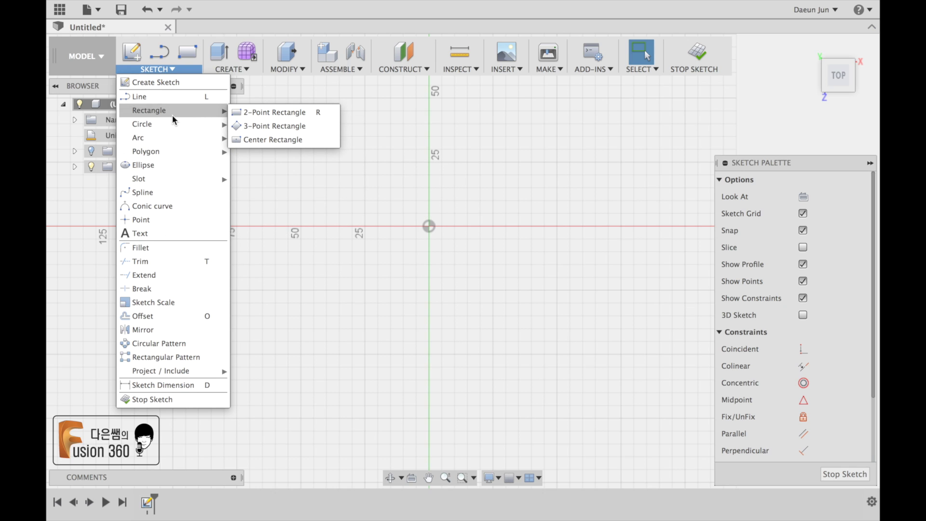
Draw three two-point rectangles: 45×50 mm left, 40×50 mm across the origin, 45×30 mm below
left_click(244, 111)
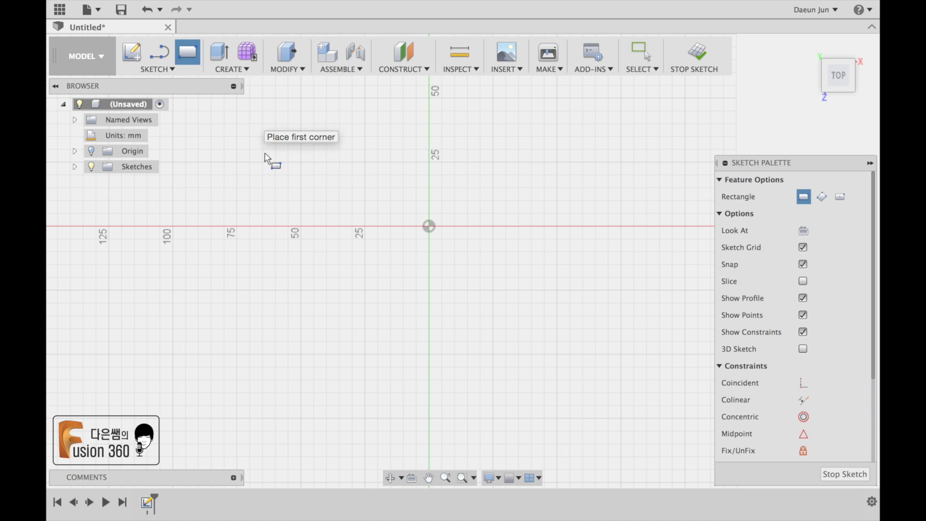
left_click(250, 162)
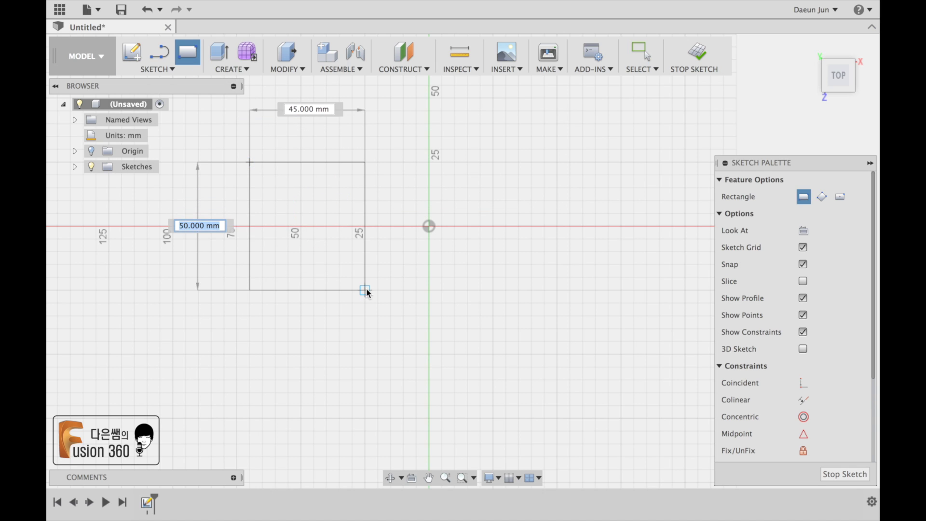
left_click(366, 290)
left_click(405, 164)
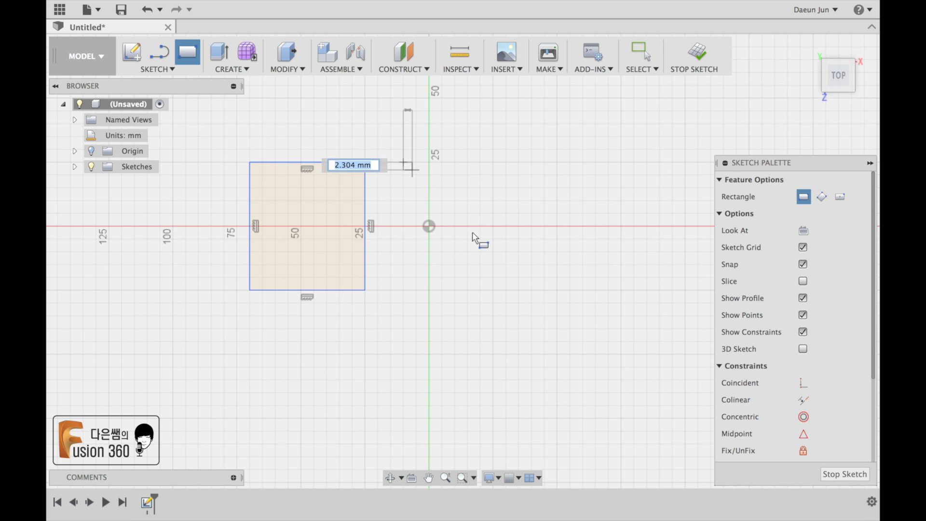
left_click(505, 290)
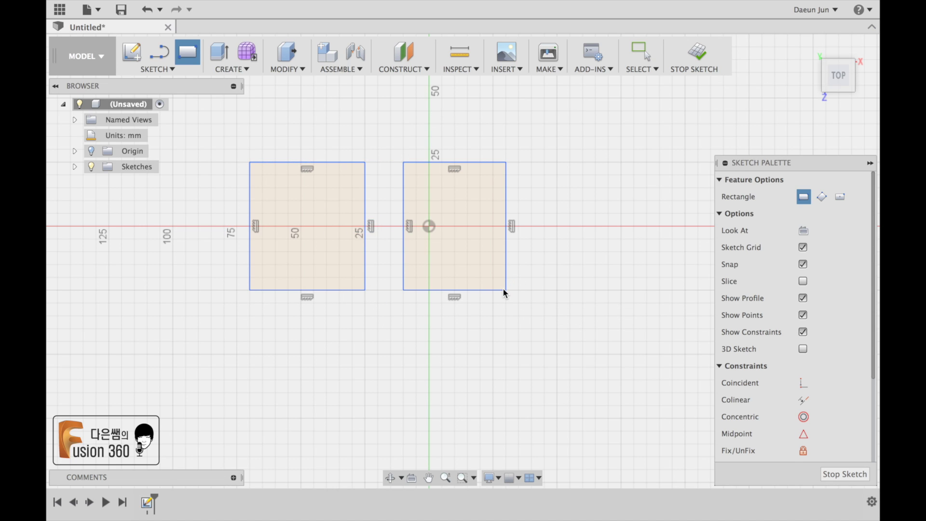
left_click(250, 316)
left_click(364, 395)
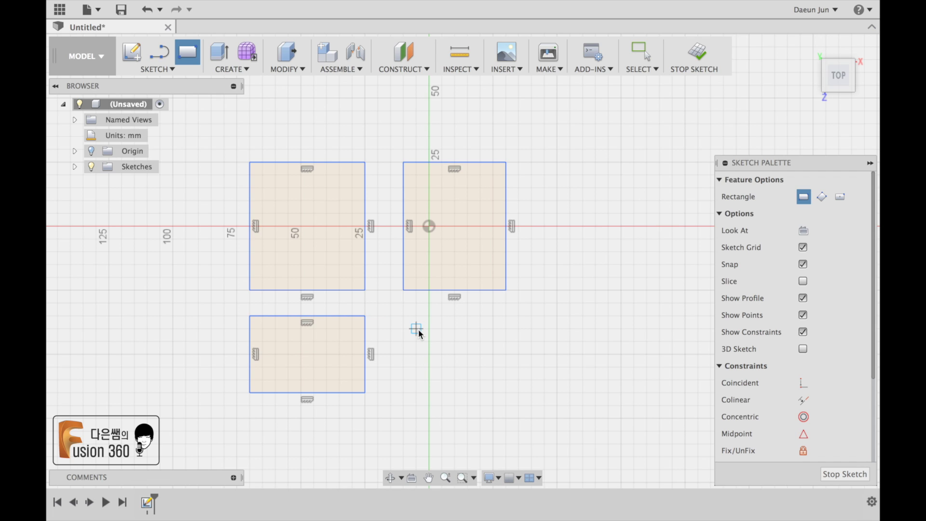
right_click(416, 329)
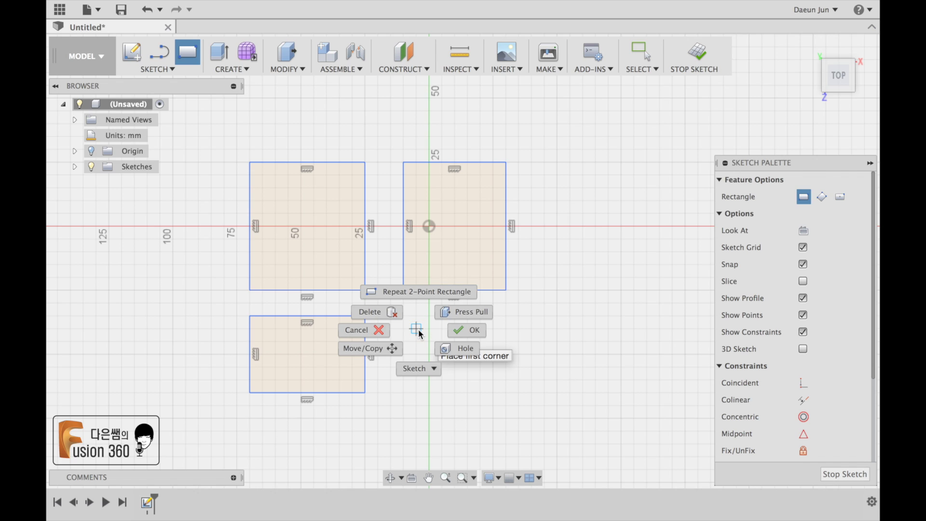
left_click(465, 330)
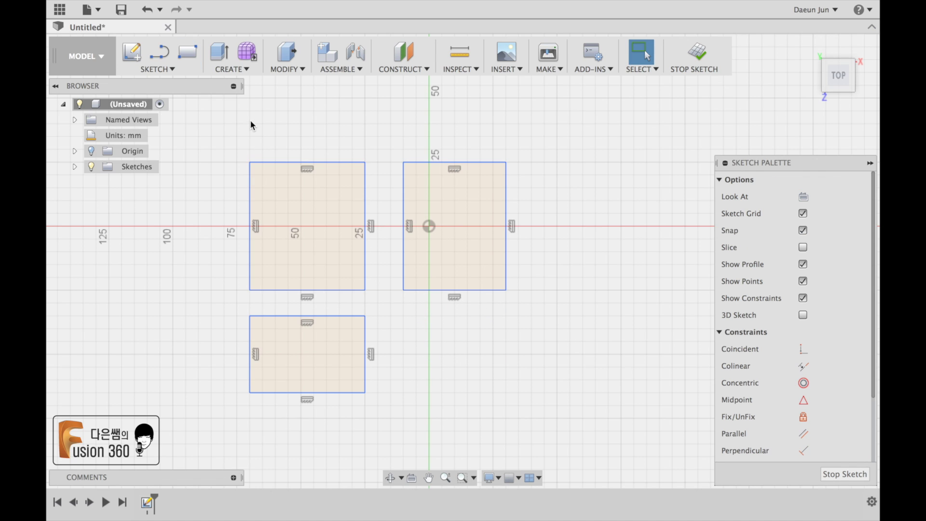
Add two small rectangles below and right of the origin rectangle, then finish the sketch
left_click(189, 53)
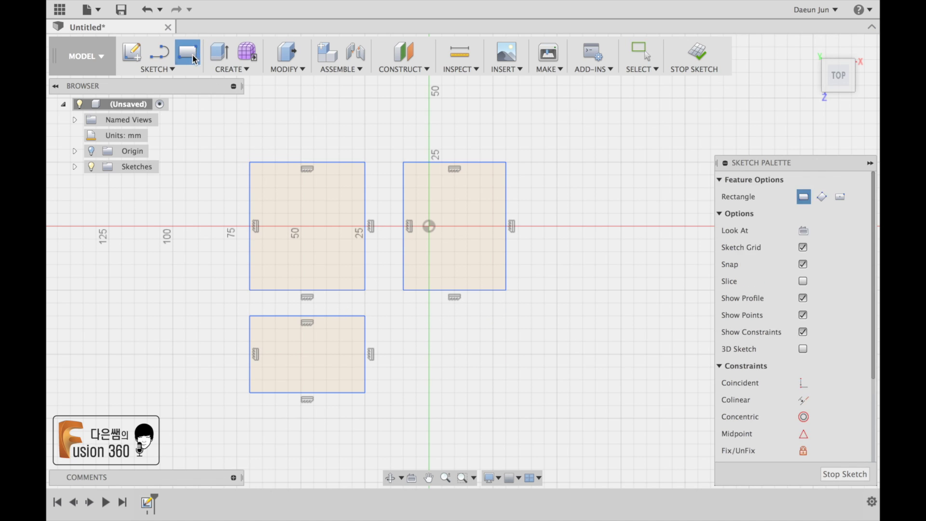
left_click(404, 329)
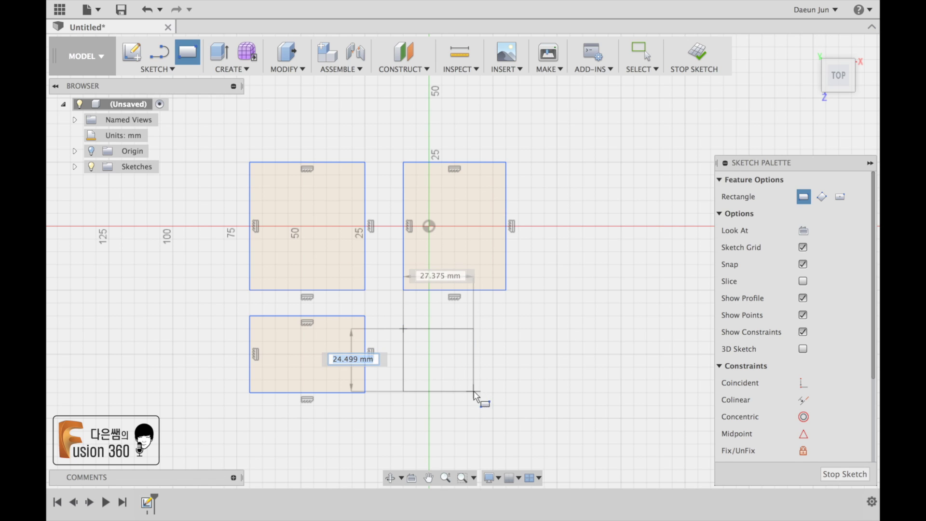
left_click(474, 391)
left_click(506, 317)
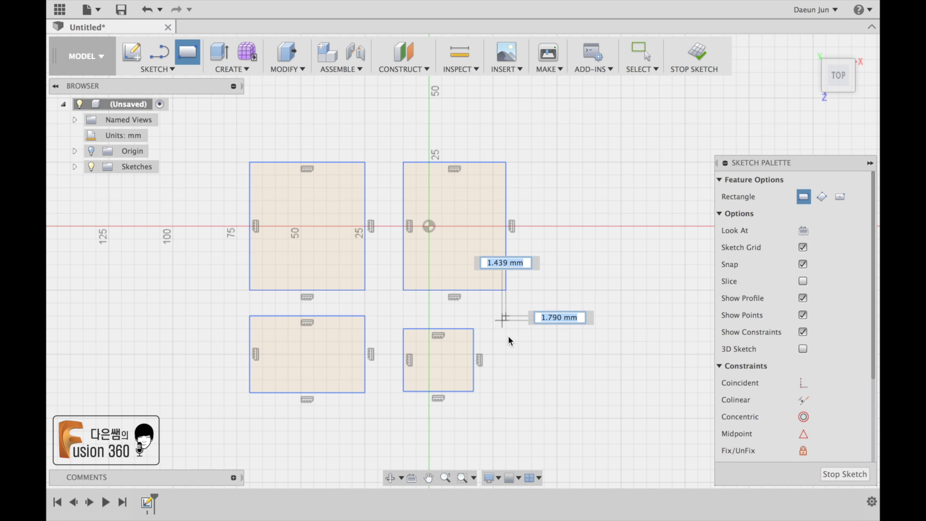
left_click(557, 367)
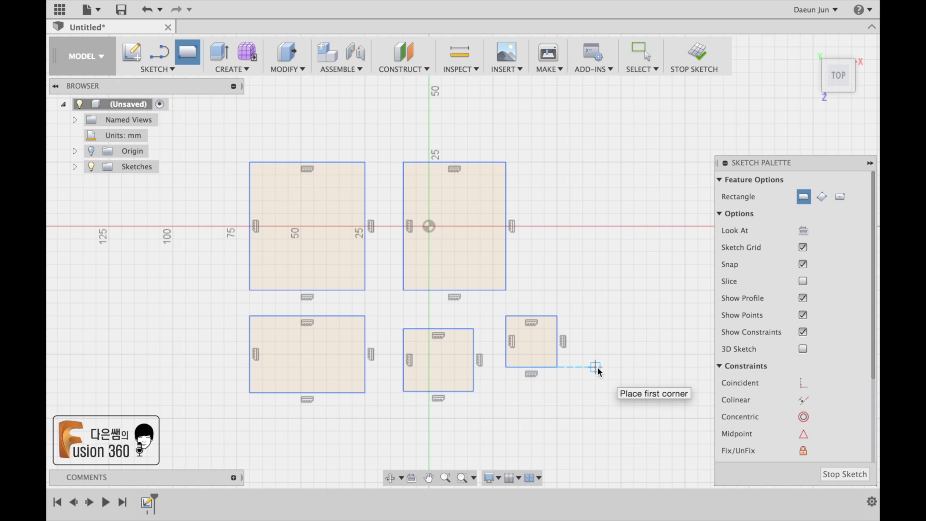
key("Escape")
key("Escape")
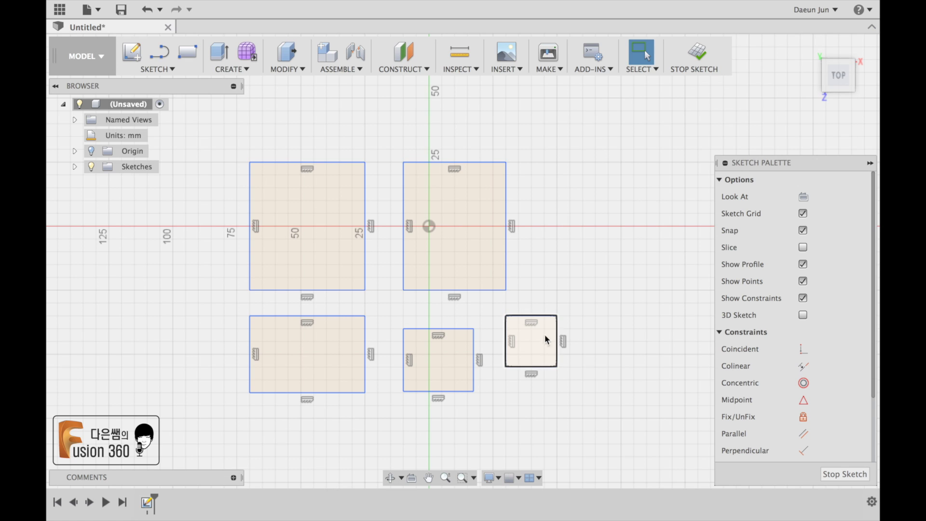
left_click(696, 57)
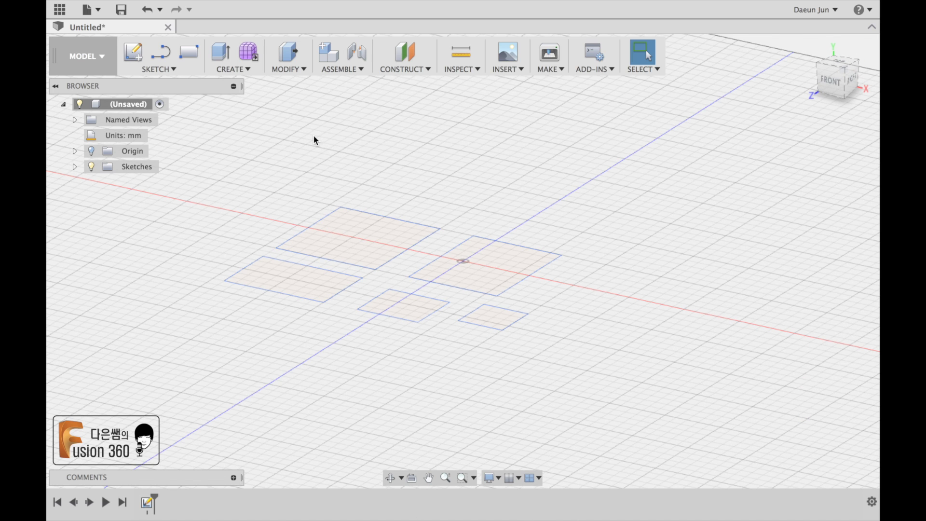
Extrude the upper-left rectangle into a 24.909 mm tall solid box
left_click(218, 55)
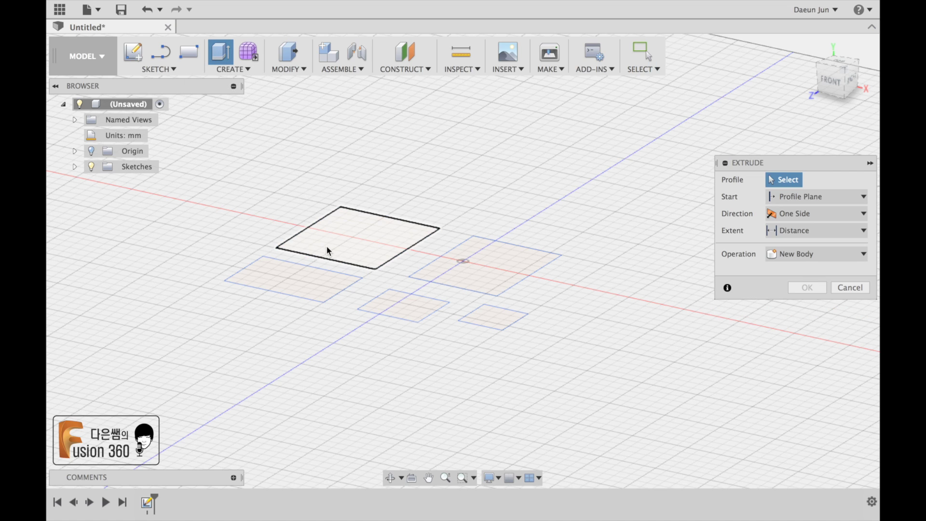
left_click(346, 242)
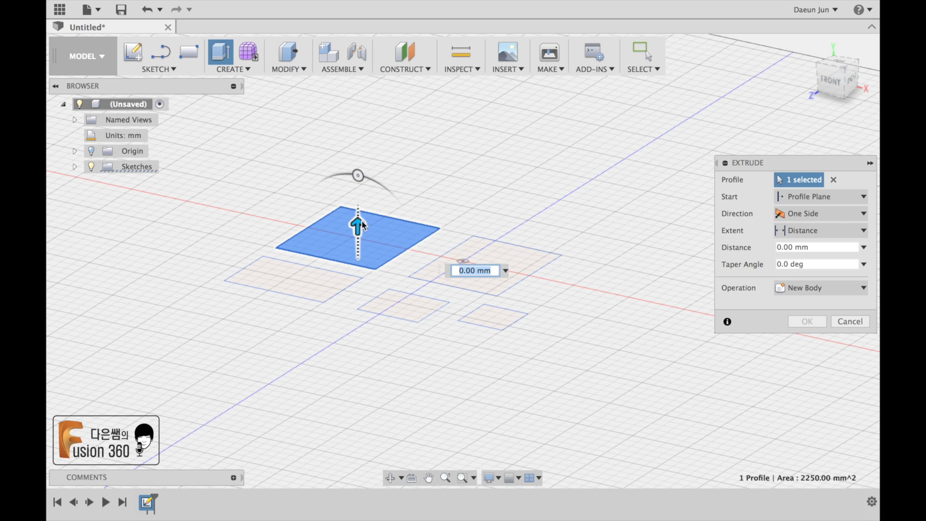
left_click_drag(362, 221, 364, 161)
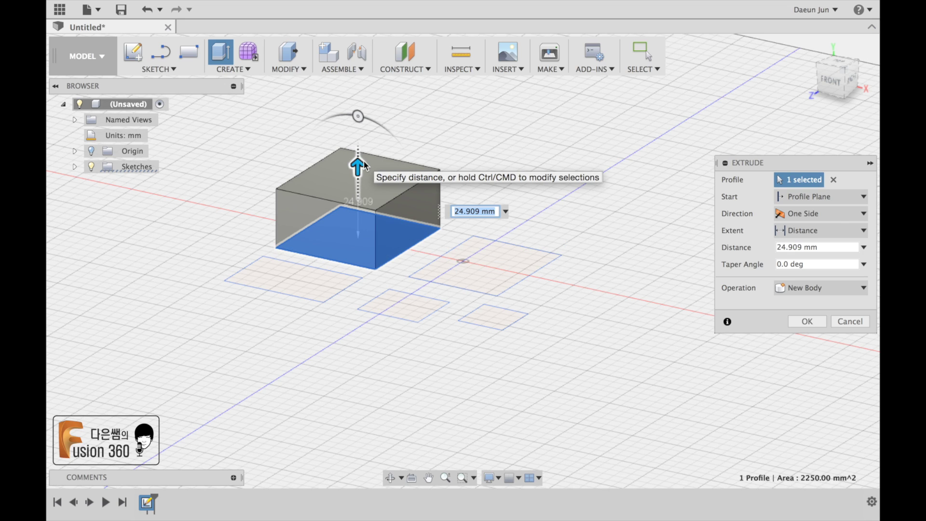
key("Return")
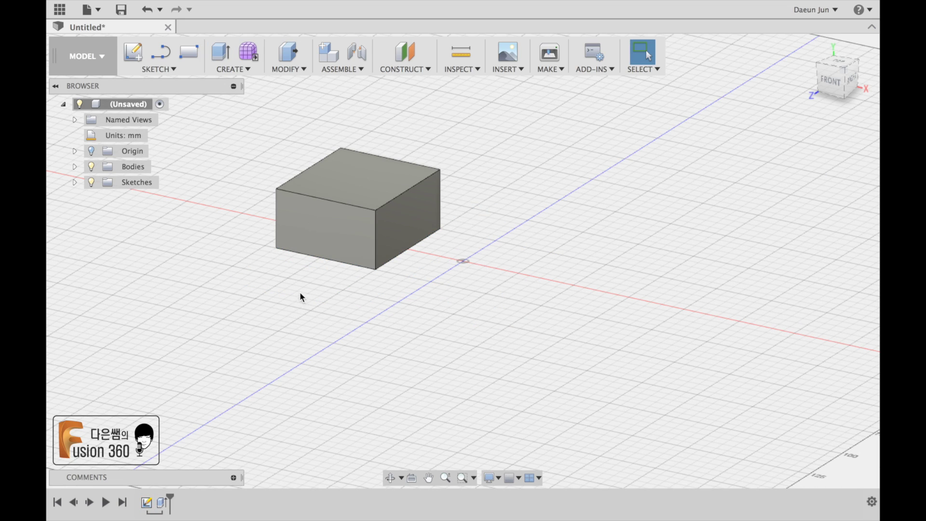
mouse_move(302, 286)
middle_mouse_down("shift")
mouse_move(366, 308)
mouse_move(445, 260)
mouse_move(366, 317)
mouse_move(289, 300)
mouse_move(265, 271)
mouse_move(217, 275)
mouse_move(222, 291)
mouse_move(389, 294)
mouse_move(348, 310)
mouse_move(271, 294)
mouse_move(168, 209)
middle_mouse_up("shift")
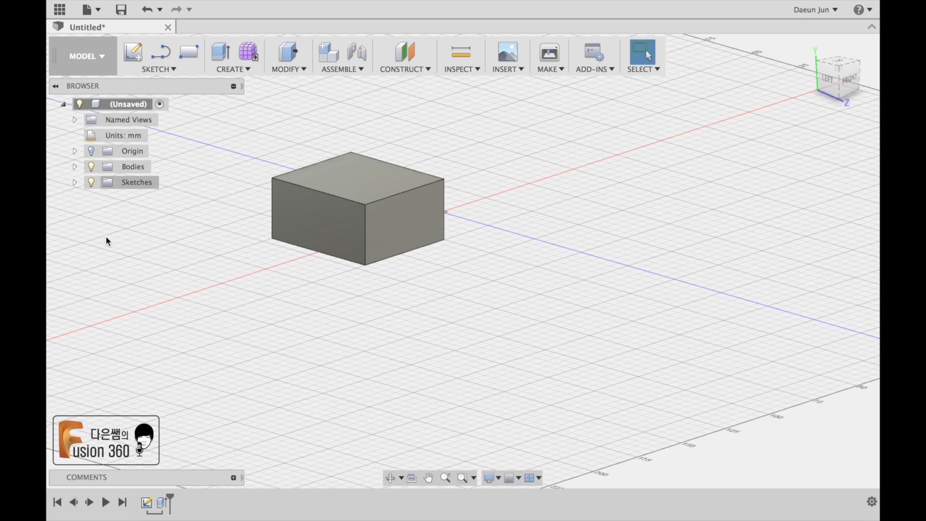
Expand Sketches and turn Sketch1's visibility back on, viewing the model from above
left_click(75, 182)
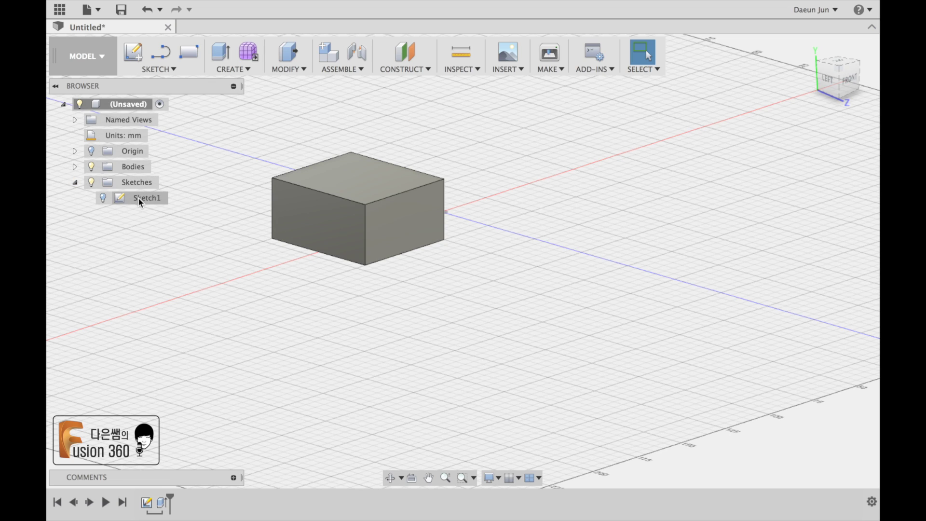
left_click(103, 198)
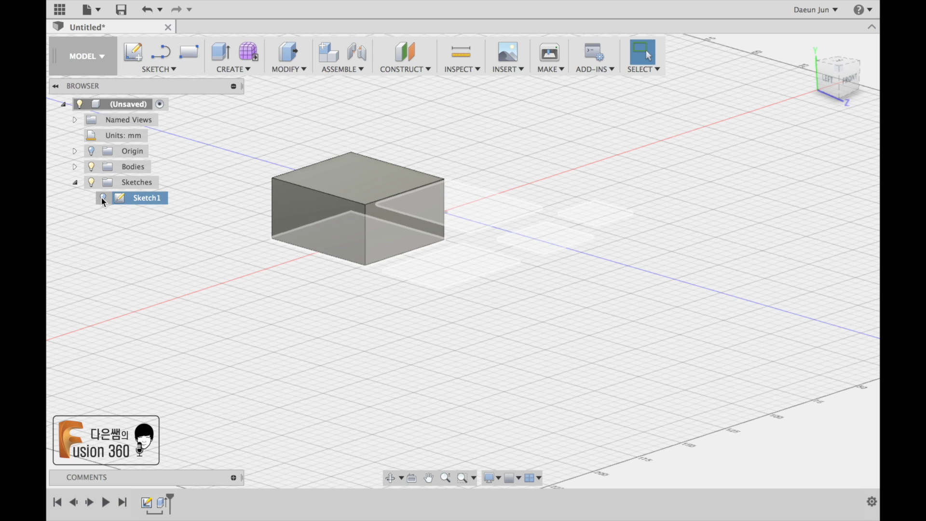
left_click(102, 197)
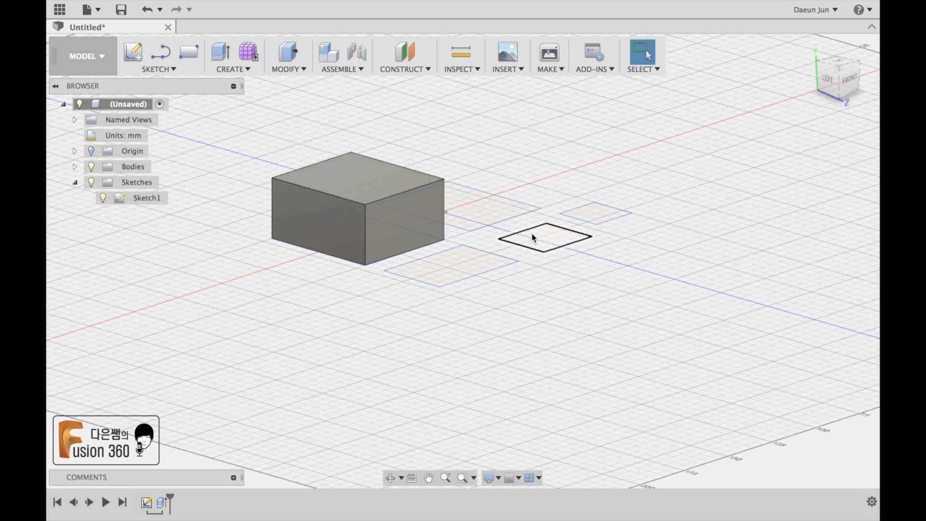
mouse_move(641, 347)
middle_mouse_down("shift")
mouse_move(618, 330)
mouse_move(578, 357)
mouse_move(458, 207)
middle_mouse_up("shift")
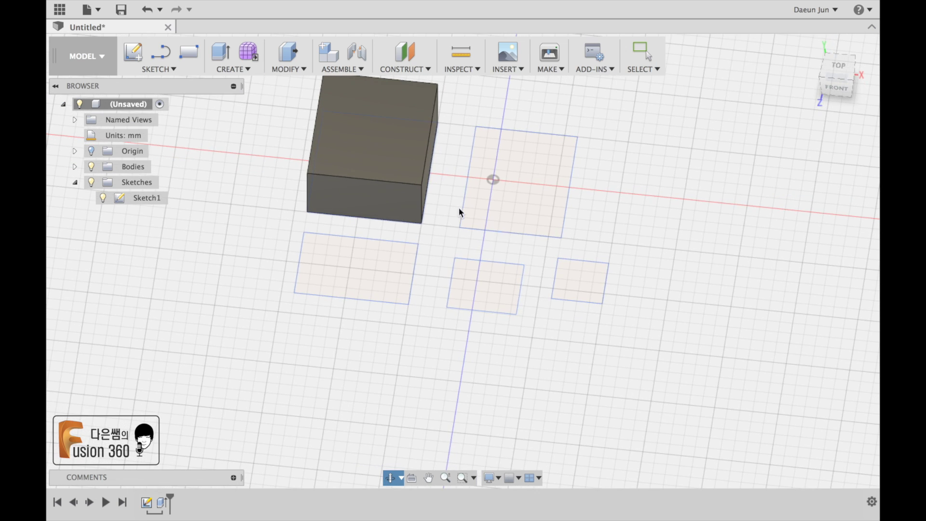
left_click(102, 198)
left_click(104, 197)
left_click(103, 198)
left_click(102, 197)
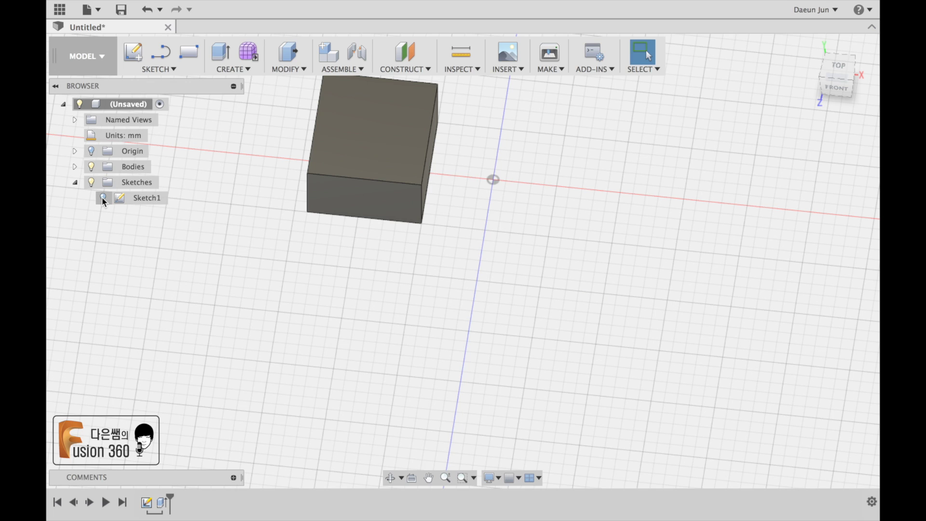
left_click(103, 198)
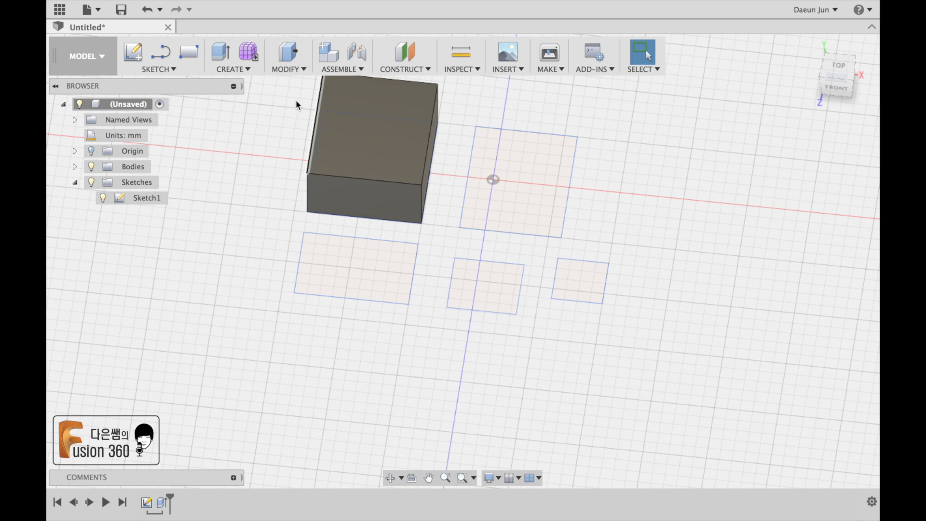
left_click(213, 54)
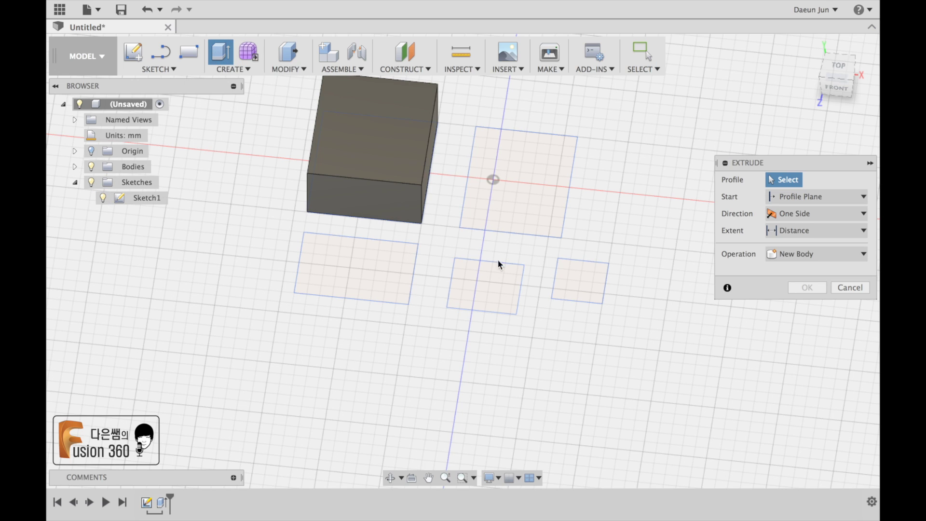
Extrude the small lower-middle rectangle into a 20.557 mm tall box
left_click(484, 285)
left_click_drag(487, 275, 484, 246)
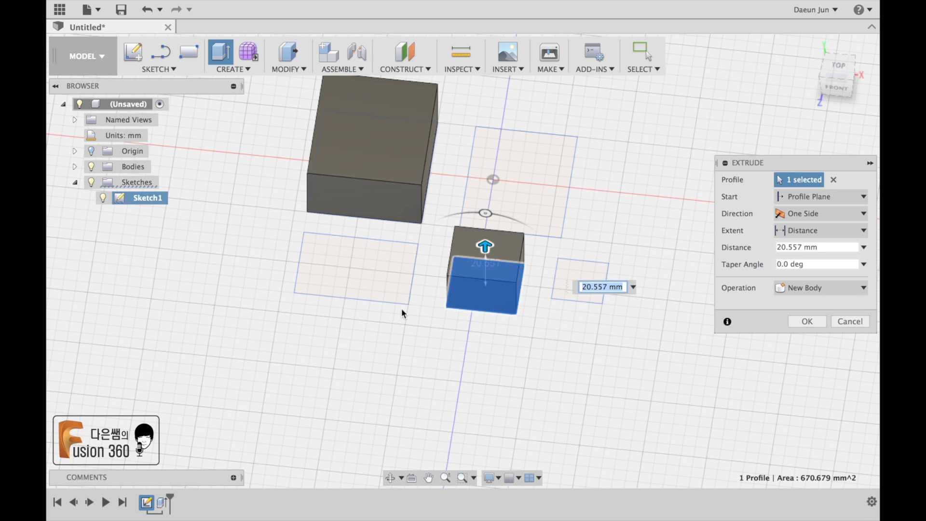
key("Return")
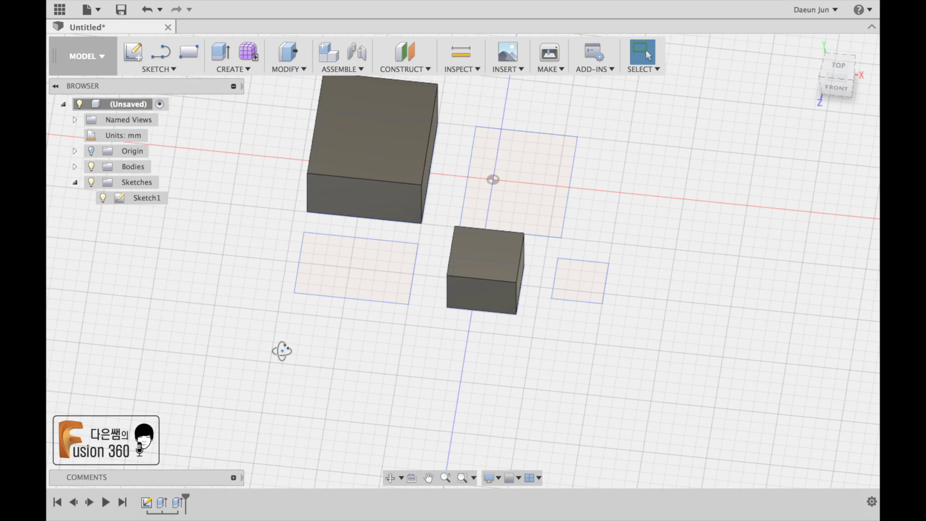
mouse_move(282, 351)
middle_mouse_down("shift")
mouse_move(296, 317)
mouse_move(362, 306)
mouse_move(261, 324)
mouse_move(311, 325)
mouse_move(175, 519)
middle_mouse_up("shift")
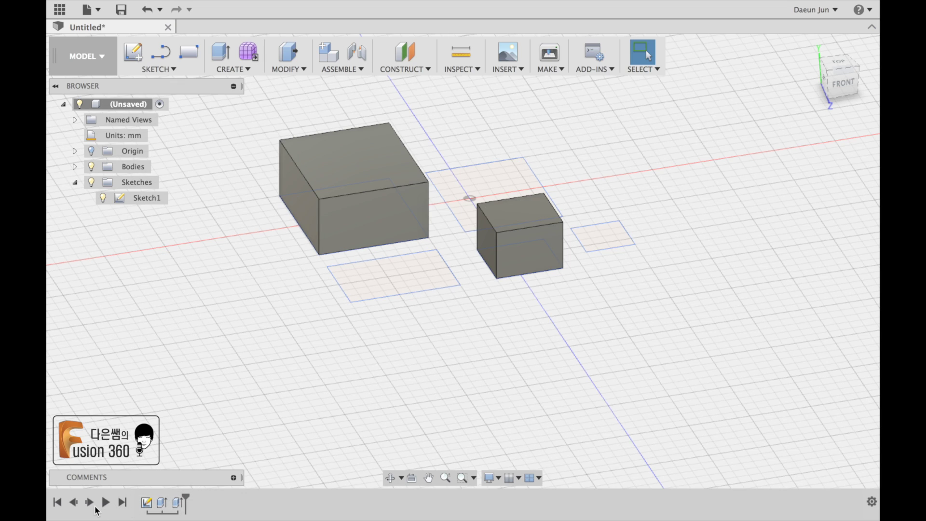
left_click(174, 501)
mouse_move(175, 501)
left_mouse_down()
mouse_move(151, 501)
mouse_move(167, 498)
left_mouse_up()
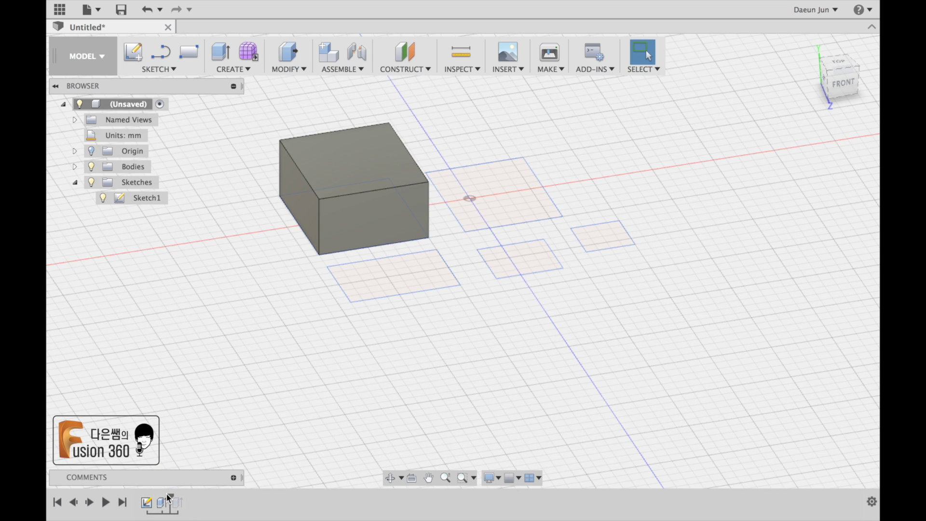
left_click_drag(169, 496, 191, 501)
mouse_move(184, 502)
left_mouse_down()
mouse_move(168, 502)
mouse_move(186, 498)
left_mouse_up()
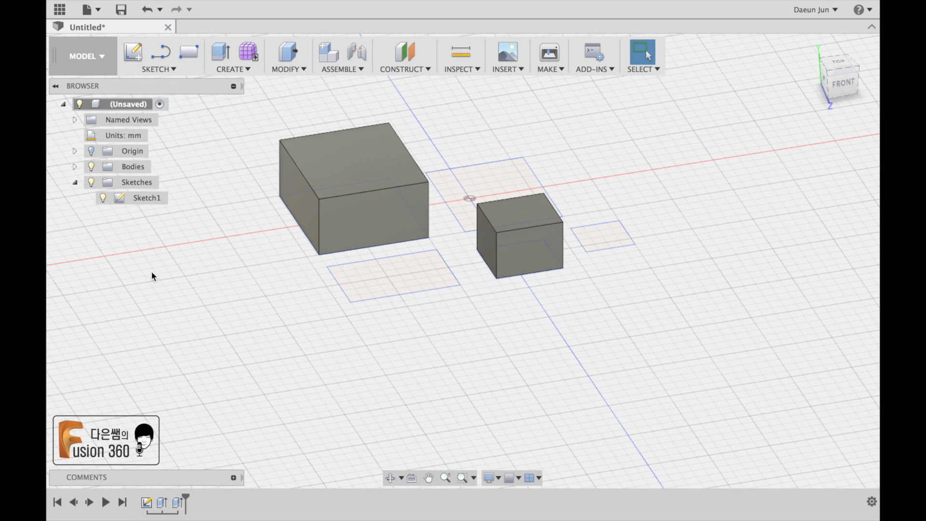
left_click(150, 196)
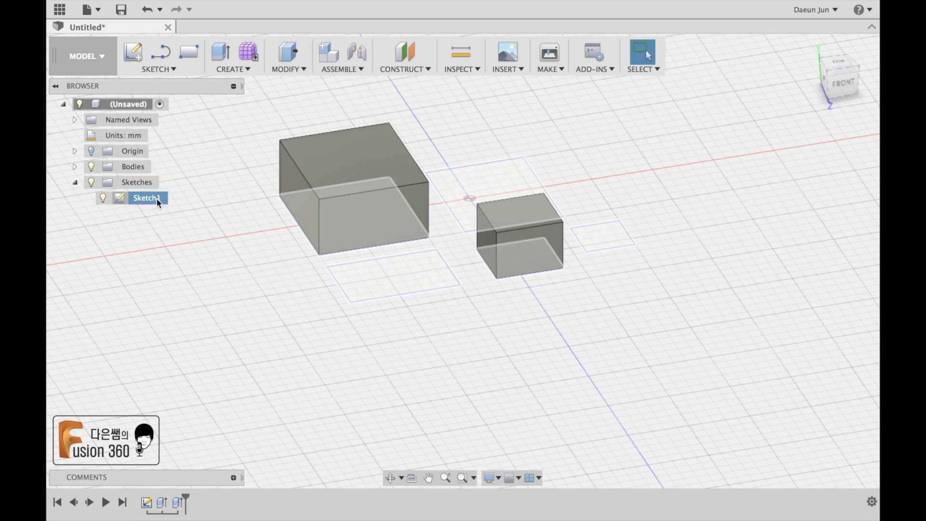
Edit Sketch1, raising the upper-left rectangle's bottom edge so the first box becomes shallower
right_click(157, 197)
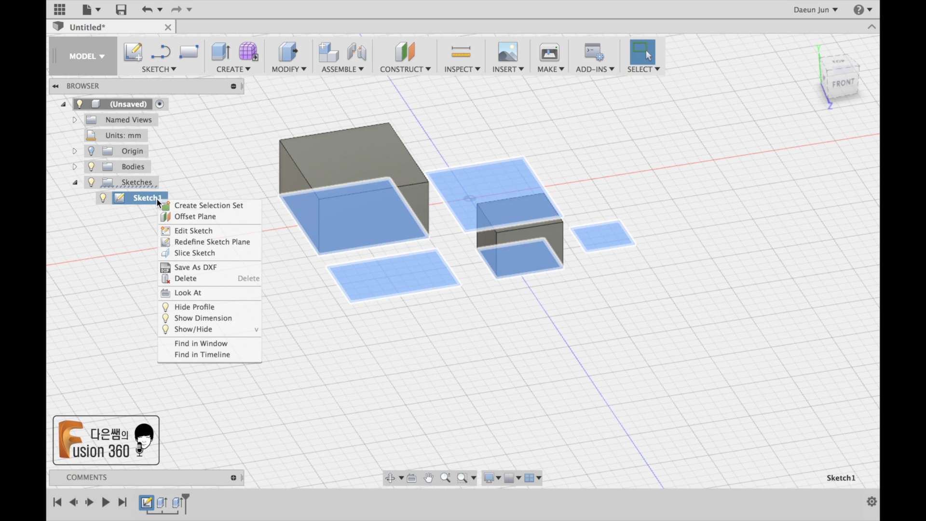
left_click(195, 231)
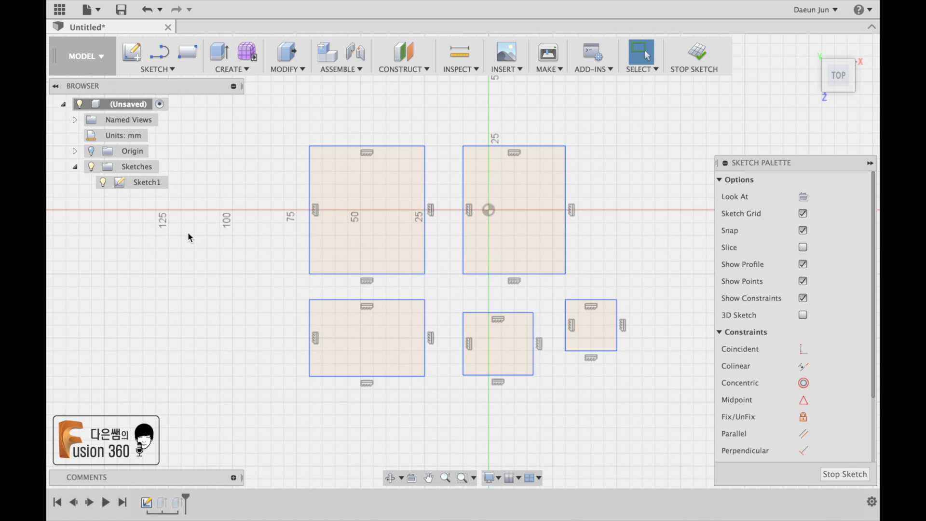
mouse_move(320, 275)
left_mouse_down()
mouse_move(323, 227)
mouse_move(262, 208)
left_mouse_up()
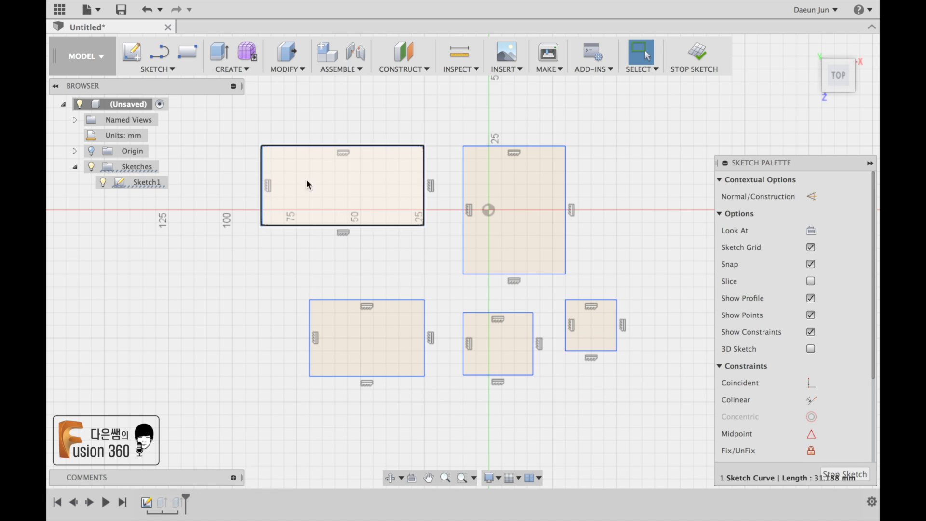
left_click(703, 53)
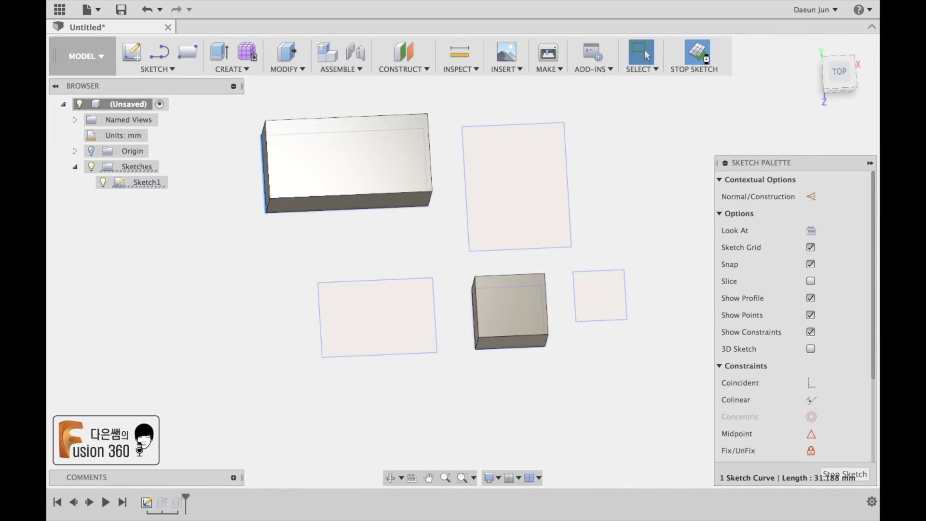